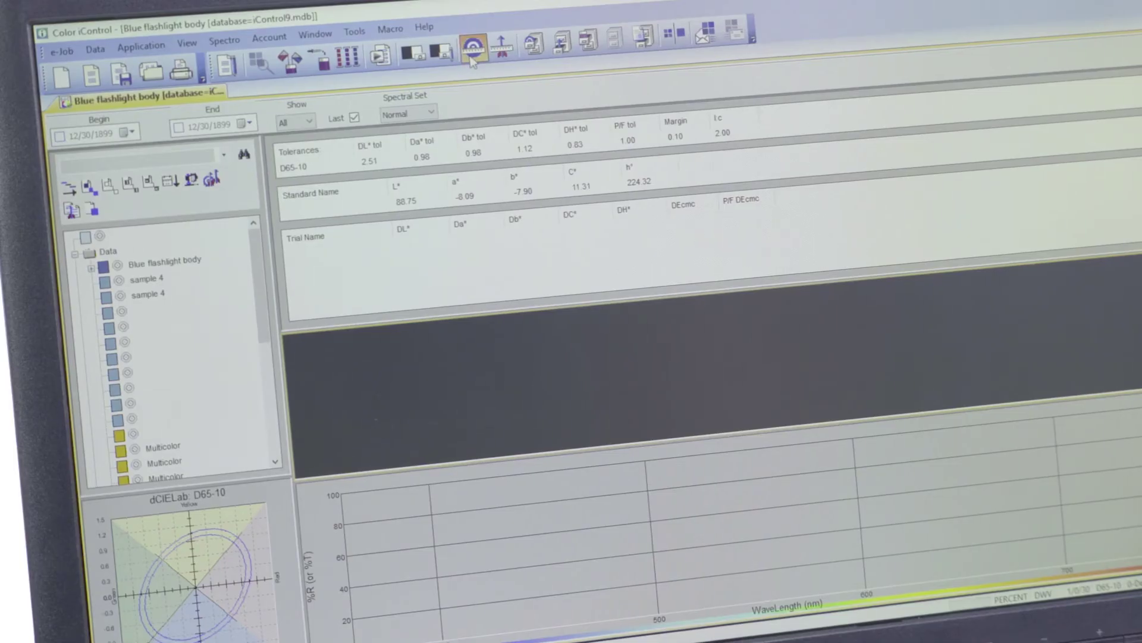
Open Measure Standard with the live camera preview turned on for the red sample.
click(473, 49)
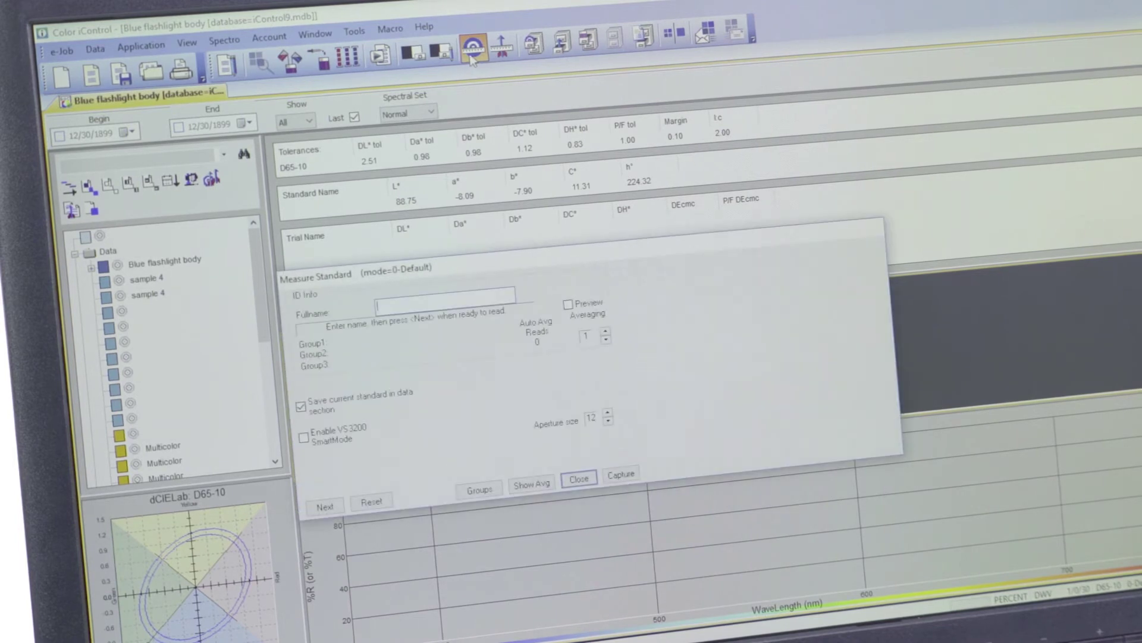
click(569, 305)
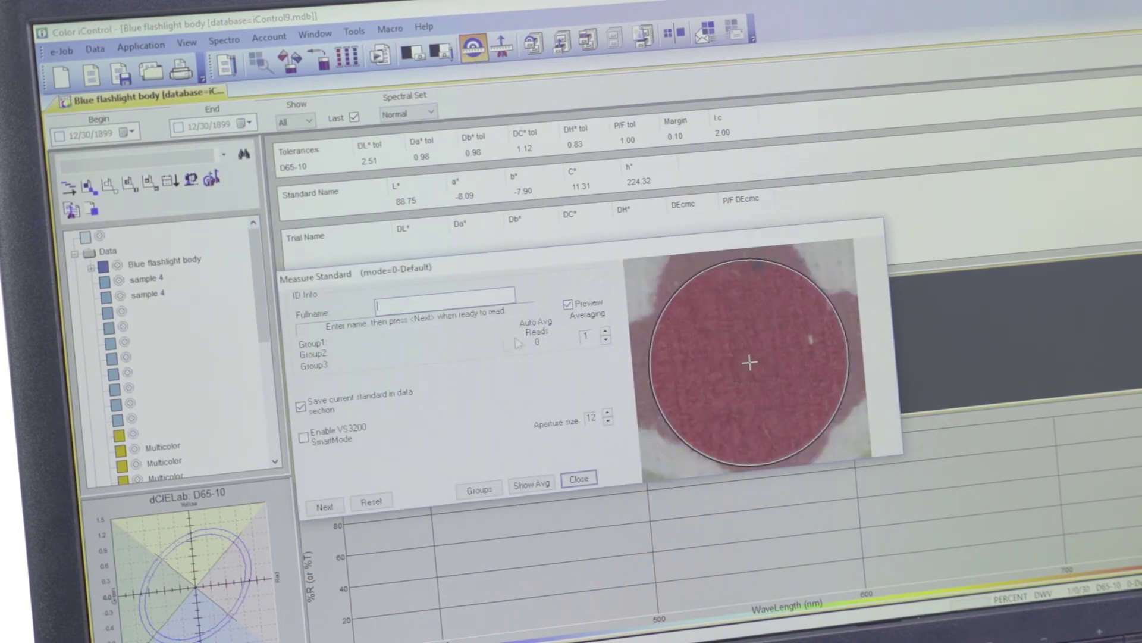